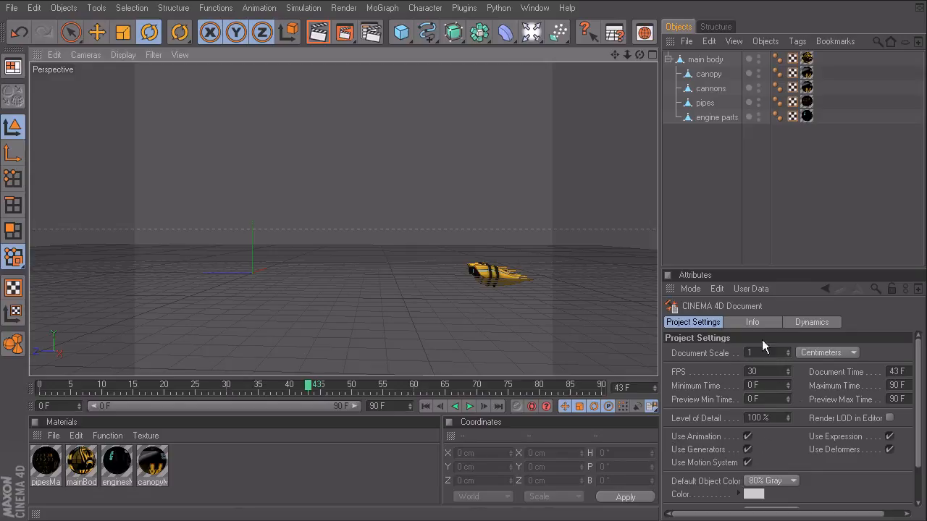
Step: Set the project frame rate to 24 FPS in Project Settings, then play the 72-frame animation
left_click(473, 265)
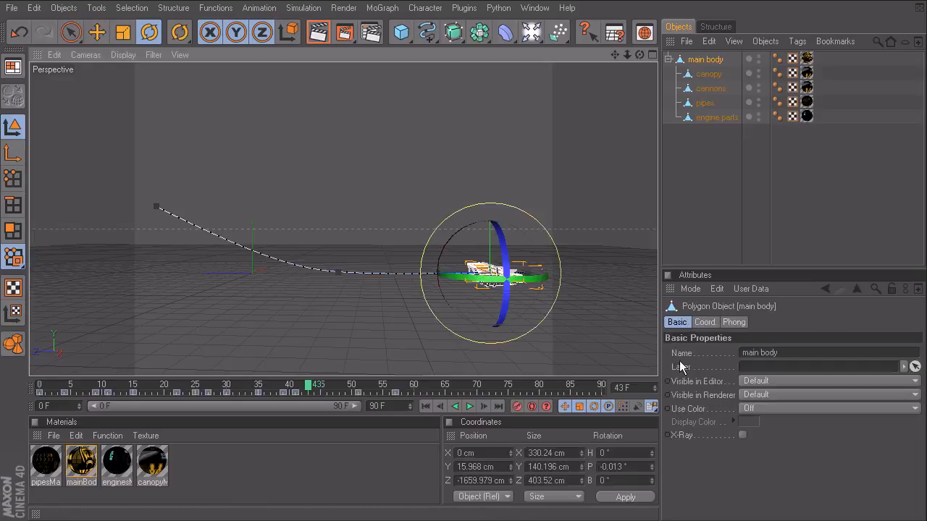
left_click(288, 171)
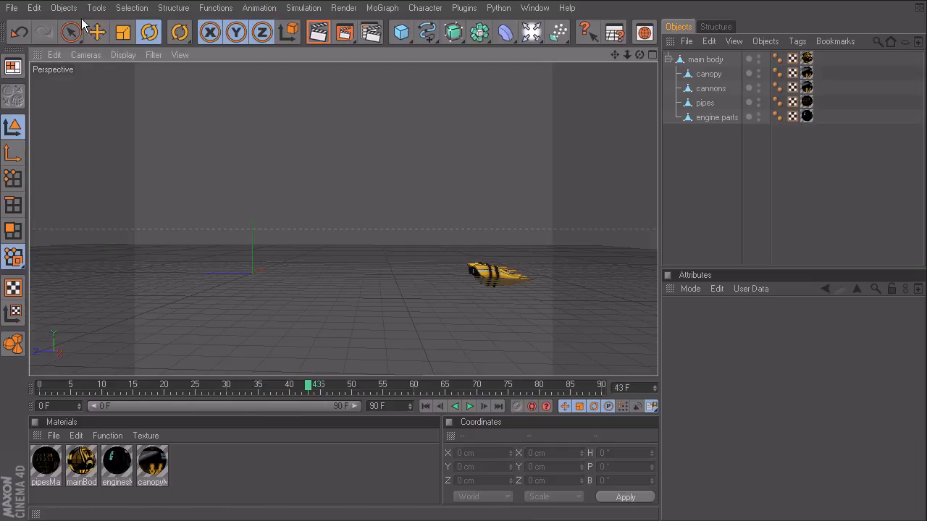
left_click(33, 9)
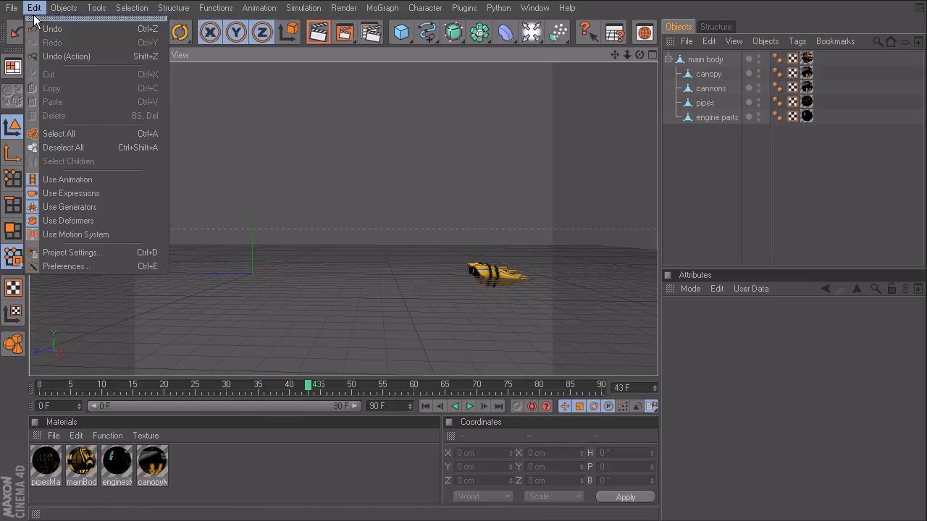
left_click(85, 253)
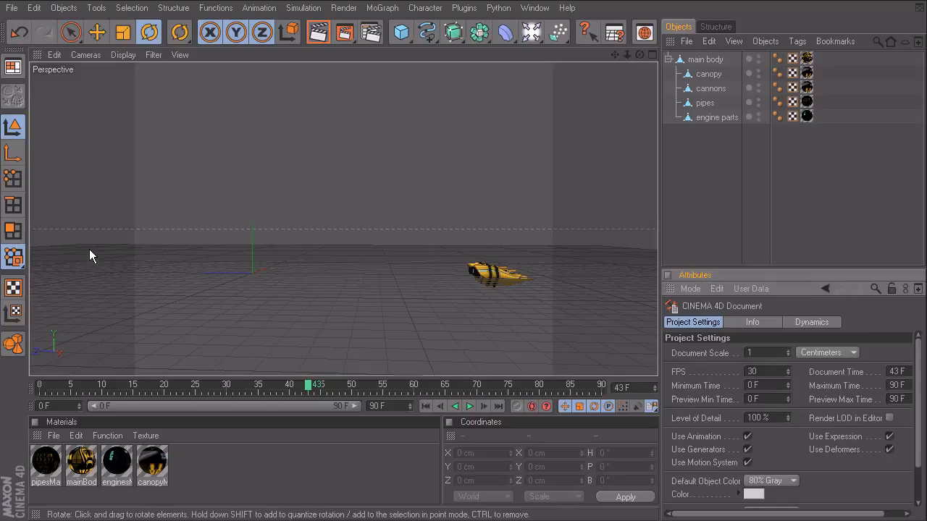
double_click(757, 372)
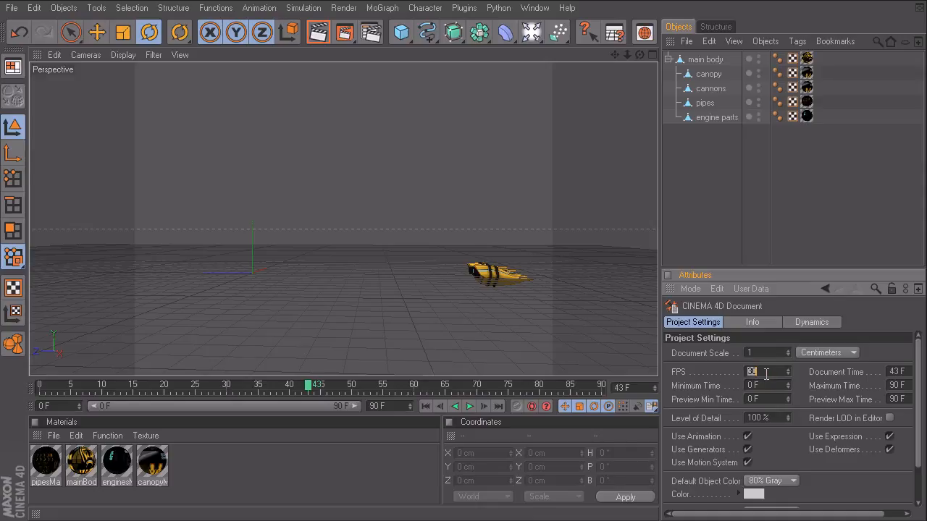
type("24")
key("Return")
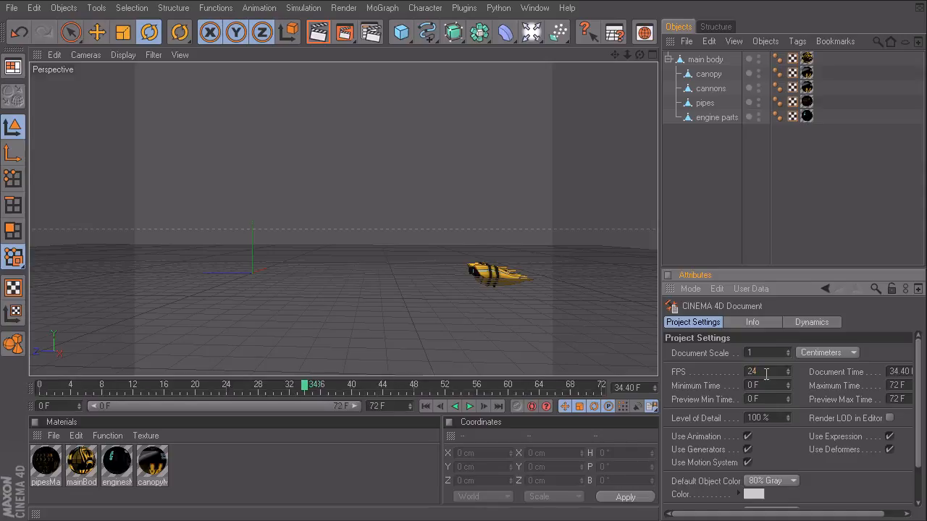
left_click(469, 406)
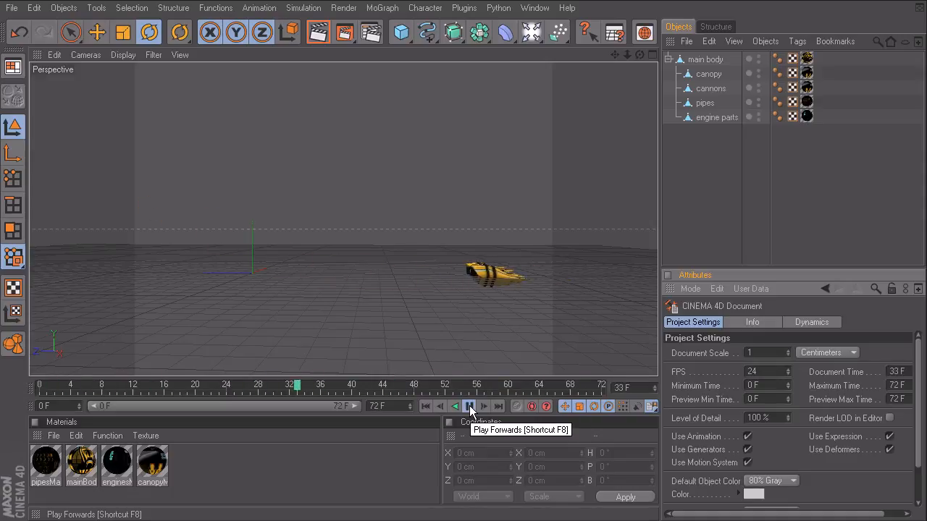
Step: Stop playback, set the Maximum Time to 80 F, and replay the animation
left_click(470, 407)
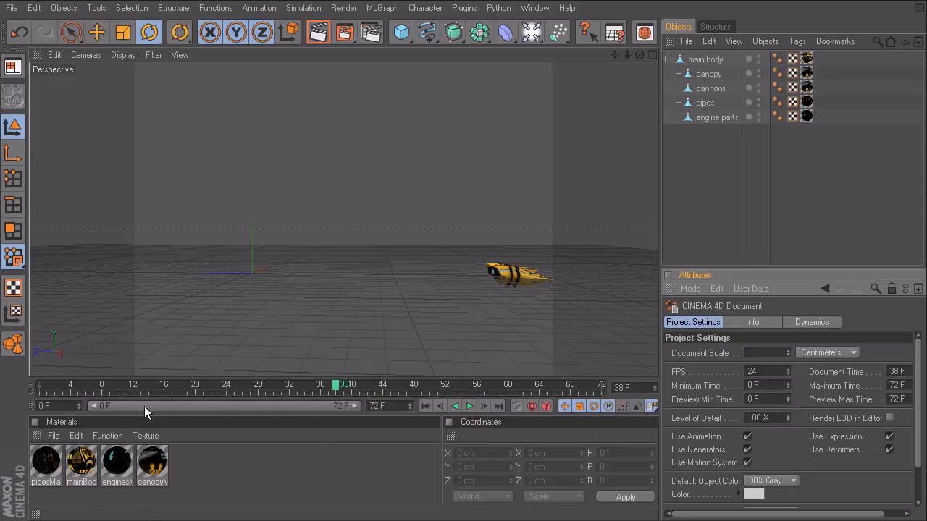
double_click(376, 406)
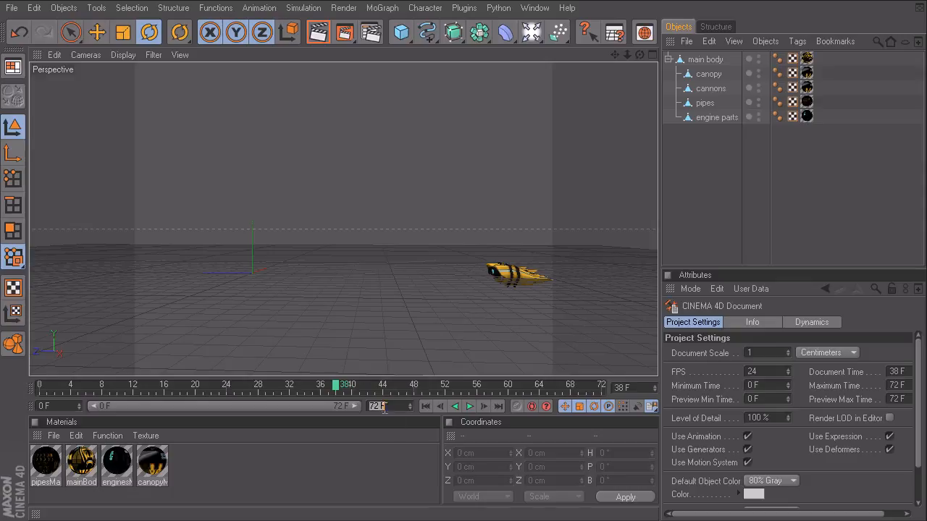
type("80")
key("Return")
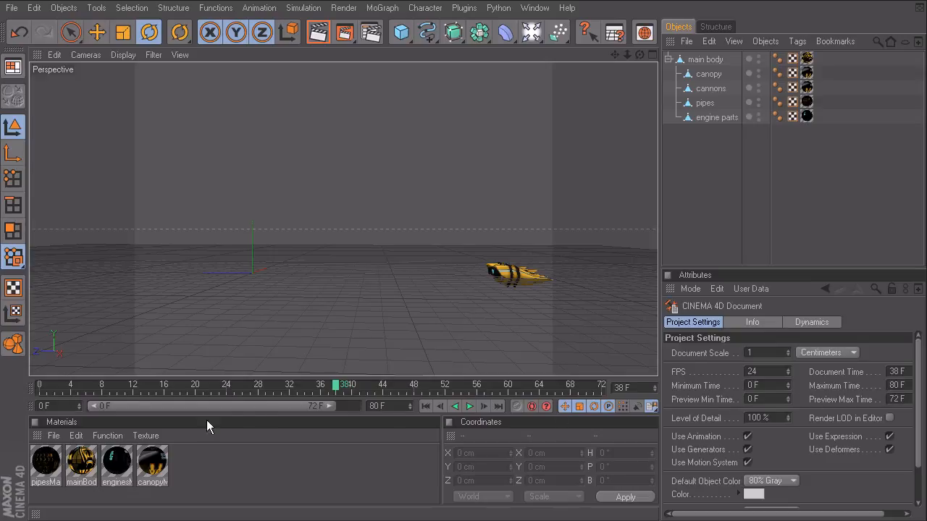
left_click(470, 408)
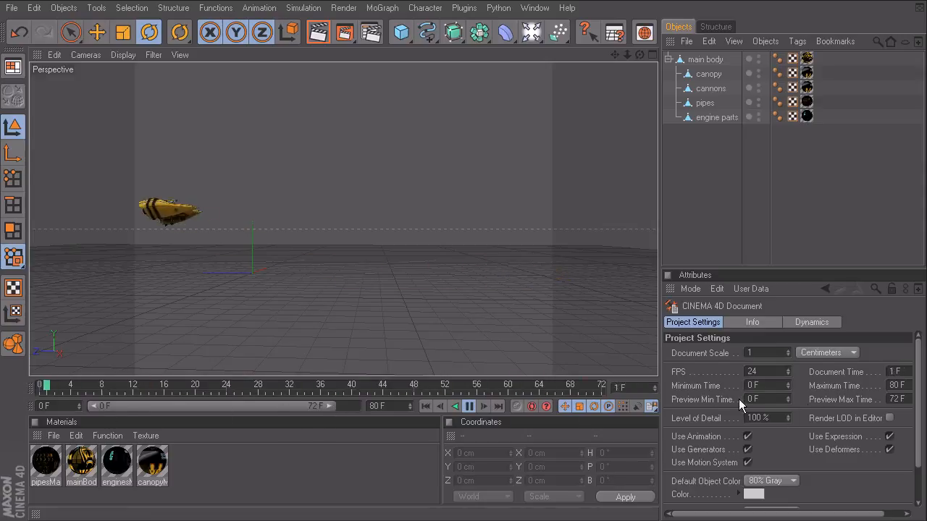
Step: Stop playback and set the preview range end to 80 F, adjusting the range slider handles
left_click(469, 406)
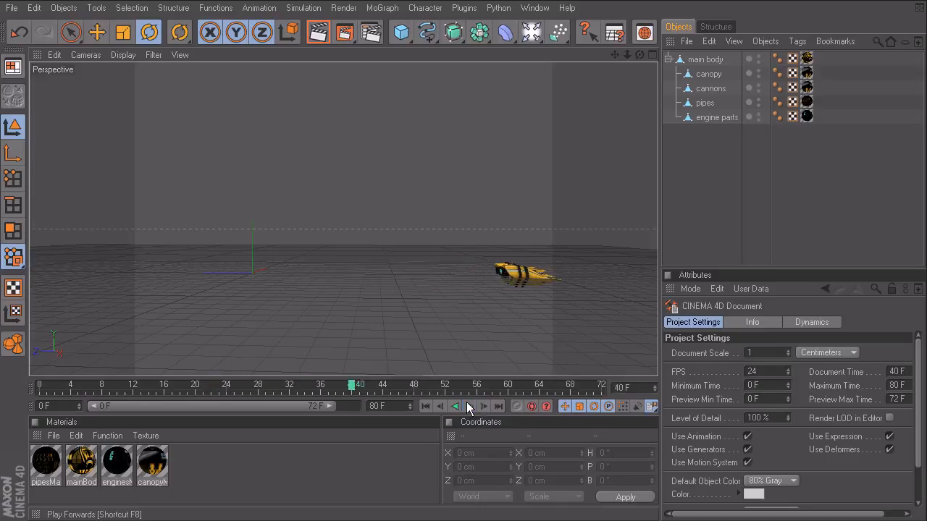
double_click(312, 406)
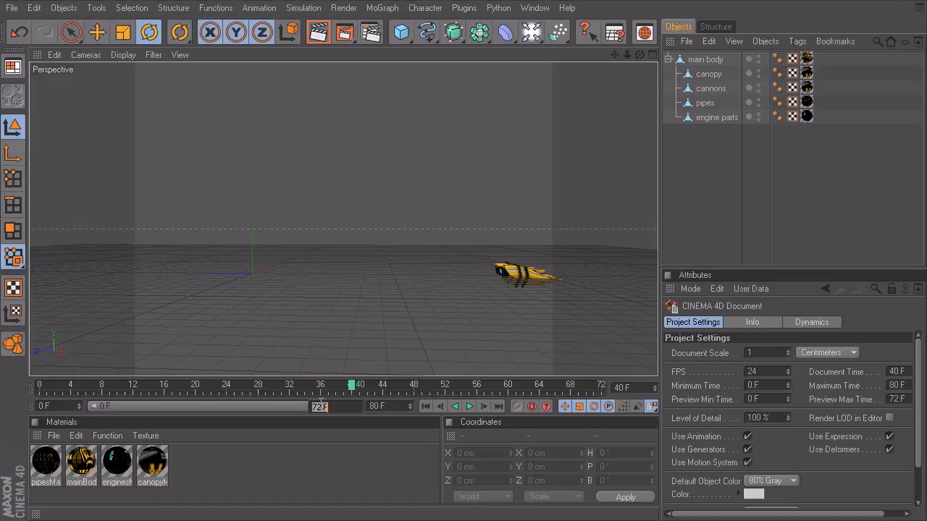
type("80")
key("Return")
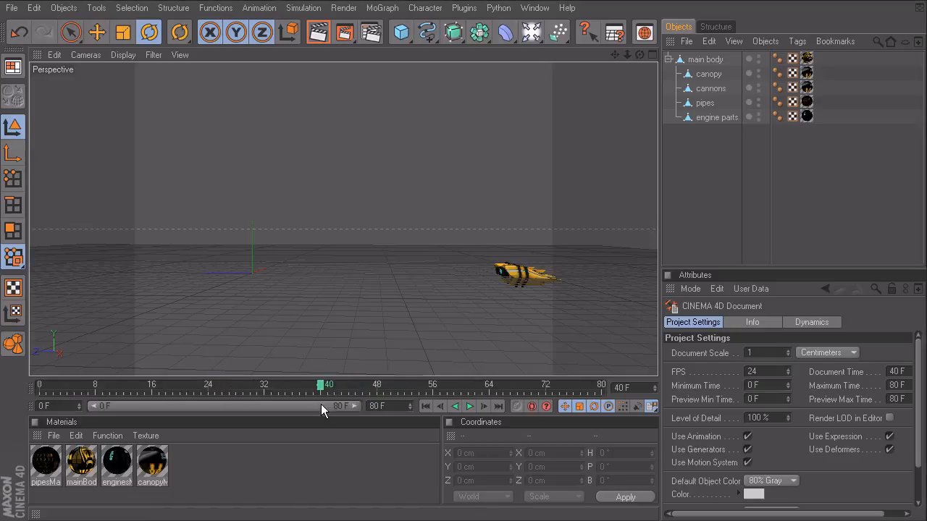
mouse_move(354, 406)
left_mouse_down()
mouse_move(262, 407)
mouse_move(371, 407)
left_mouse_up()
mouse_move(92, 406)
left_mouse_down()
mouse_move(123, 406)
mouse_move(81, 404)
left_mouse_up()
Step: Try entering 1000 as the preview range end, then cancel the edit
double_click(337, 406)
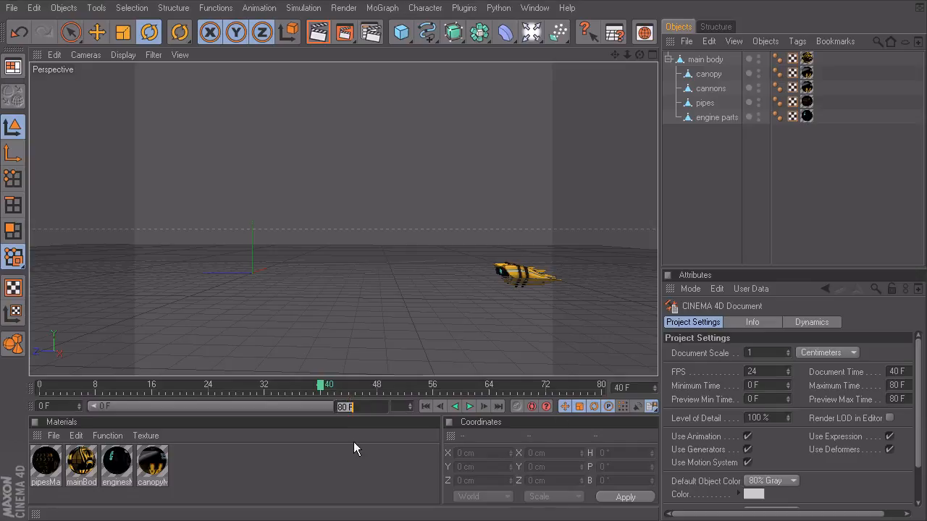
type("1000")
key("Return")
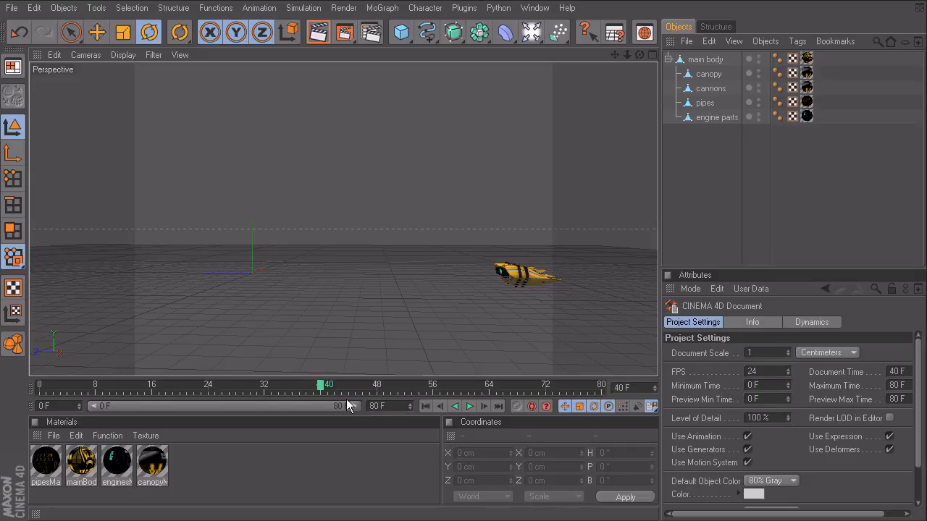
double_click(338, 404)
left_click(338, 407)
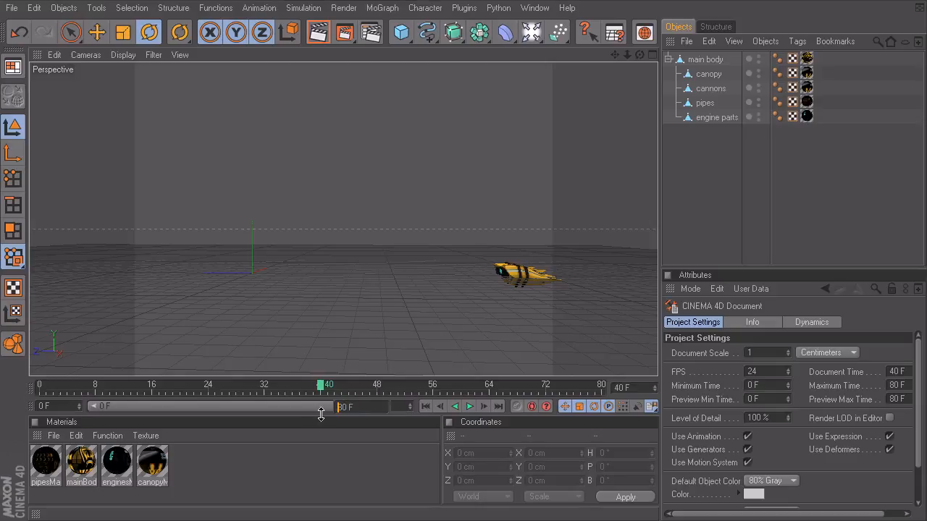
left_click(896, 386)
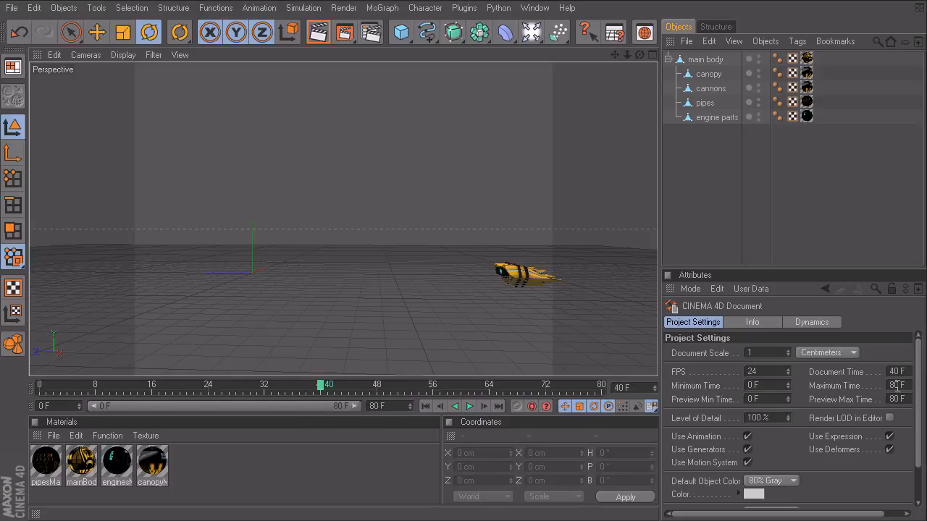
Step: Set the Maximum Time to 1000 F, then reset it back to 80 F
double_click(377, 405)
type("1000")
key("Return")
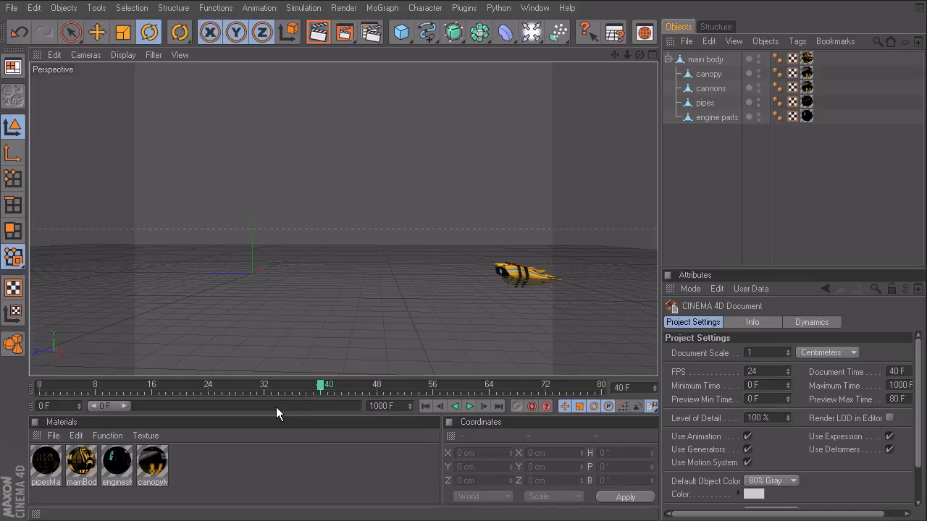
double_click(387, 406)
type("80")
key("Return")
left_click_drag(351, 385, 39, 427)
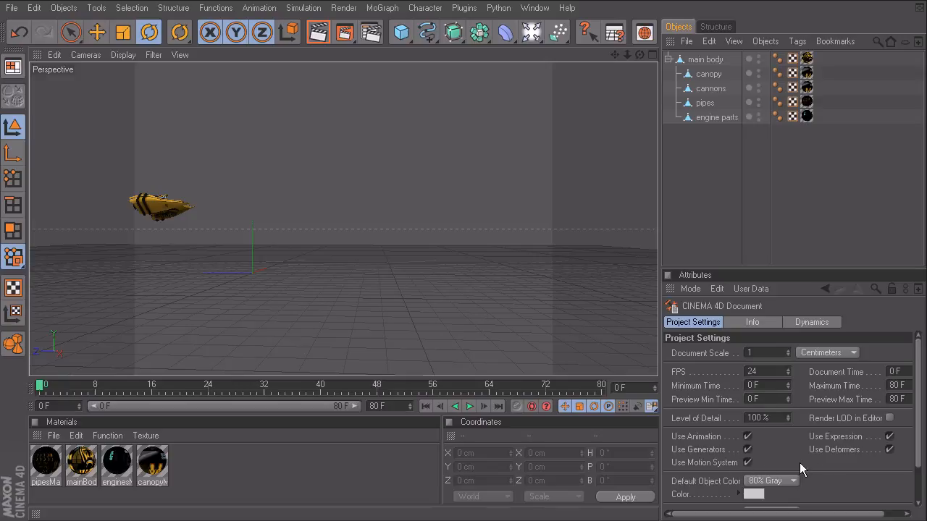
left_click_drag(126, 389, 11, 395)
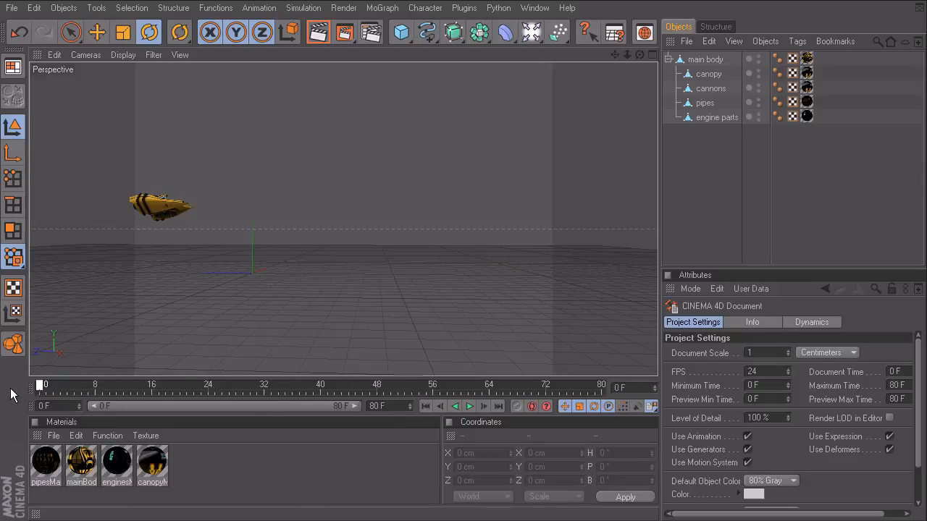
left_click(469, 406)
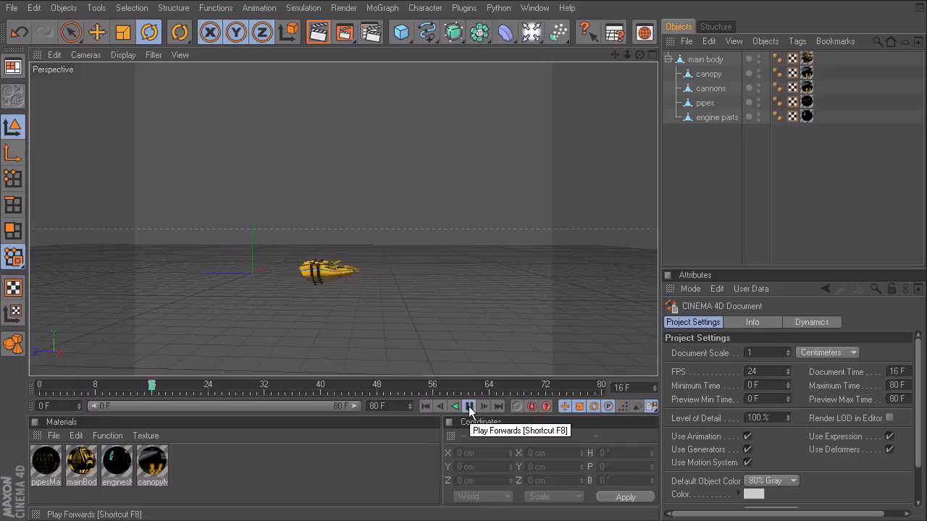
left_click(469, 406)
left_click_drag(294, 387, 40, 393)
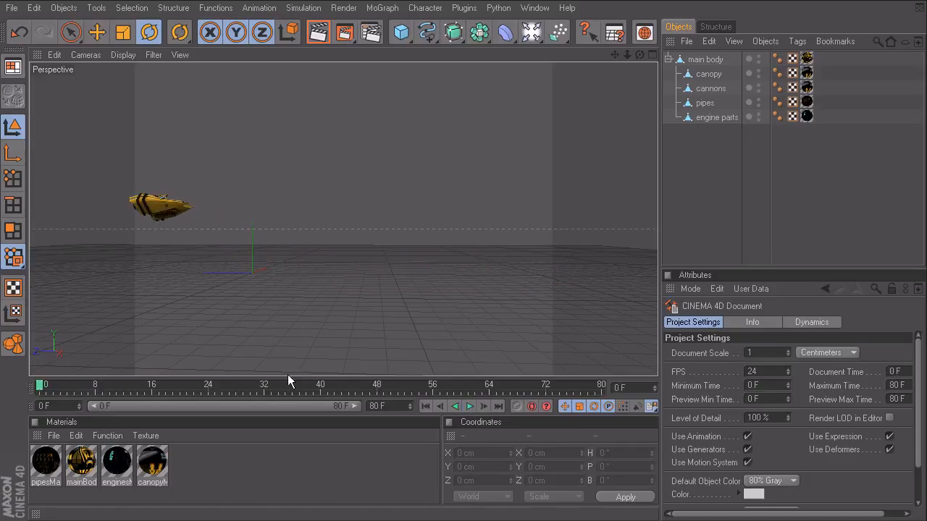
Step: Open Preferences at the Units page and move the window aside
left_click(34, 8)
left_click(77, 265)
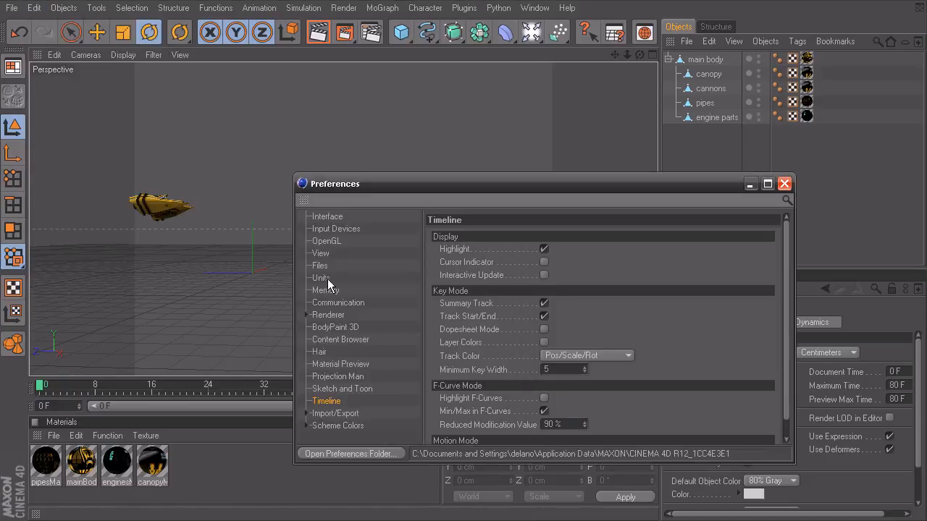
left_click(322, 278)
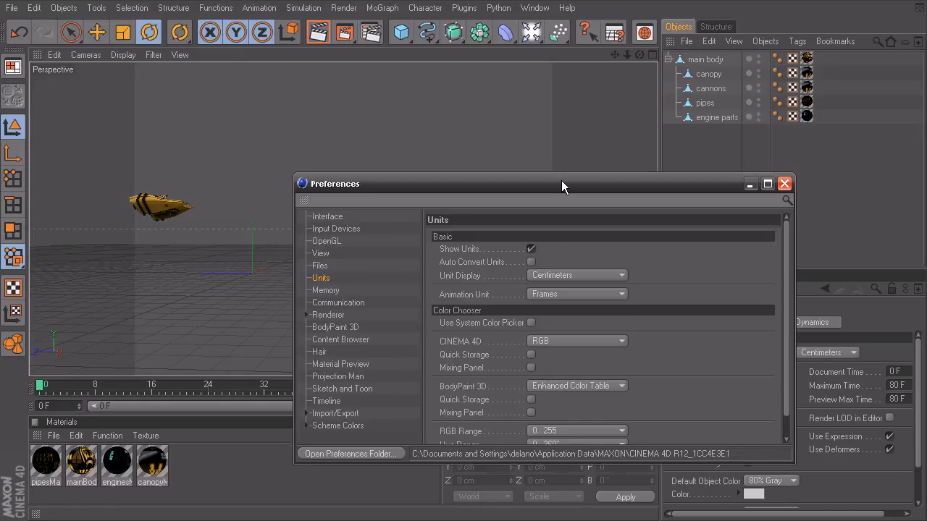
left_click_drag(561, 186, 394, 60)
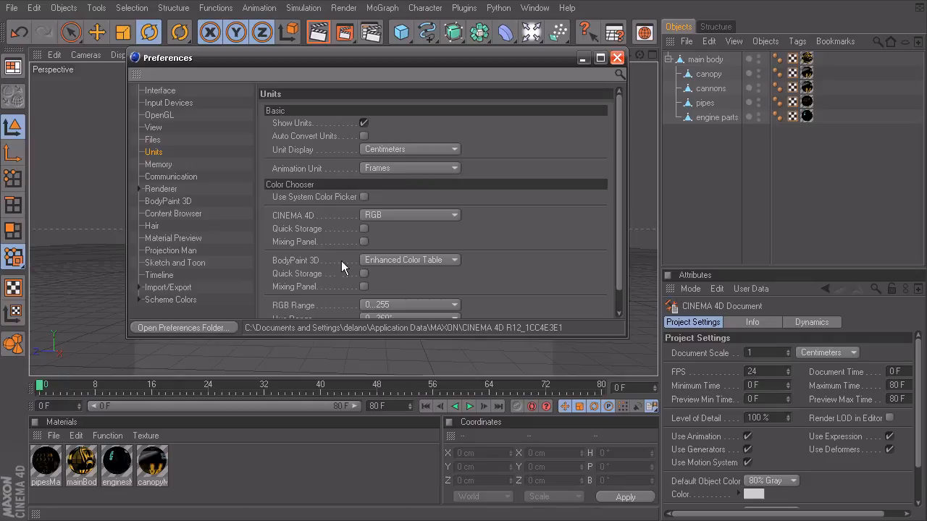
Step: Cycle the Animation Unit through Seconds and SMPTE, settle on Frames, and view Timeline preferences
left_click(401, 168)
left_click(404, 191)
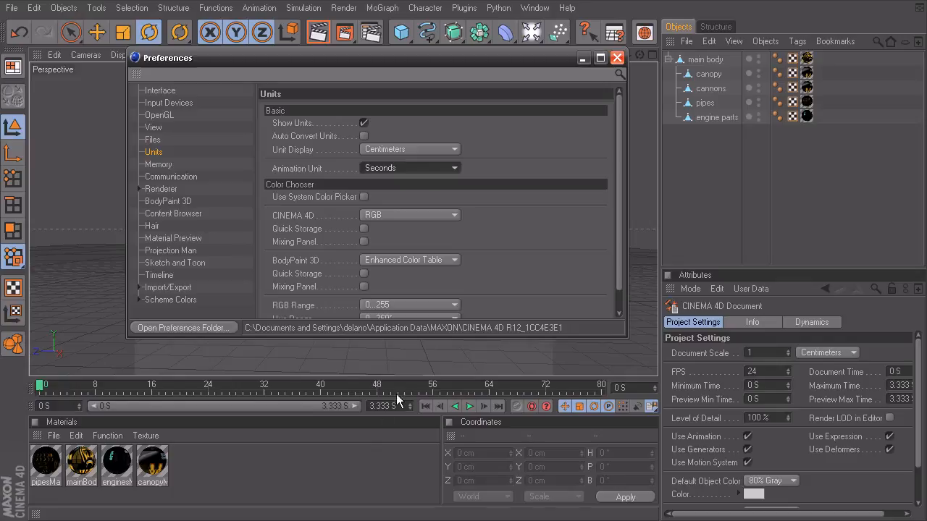
left_click(403, 168)
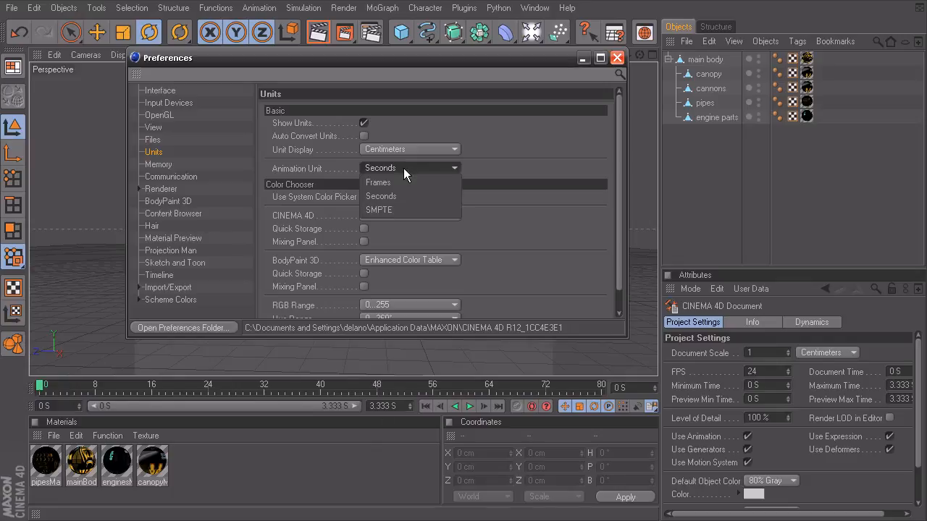
left_click(402, 208)
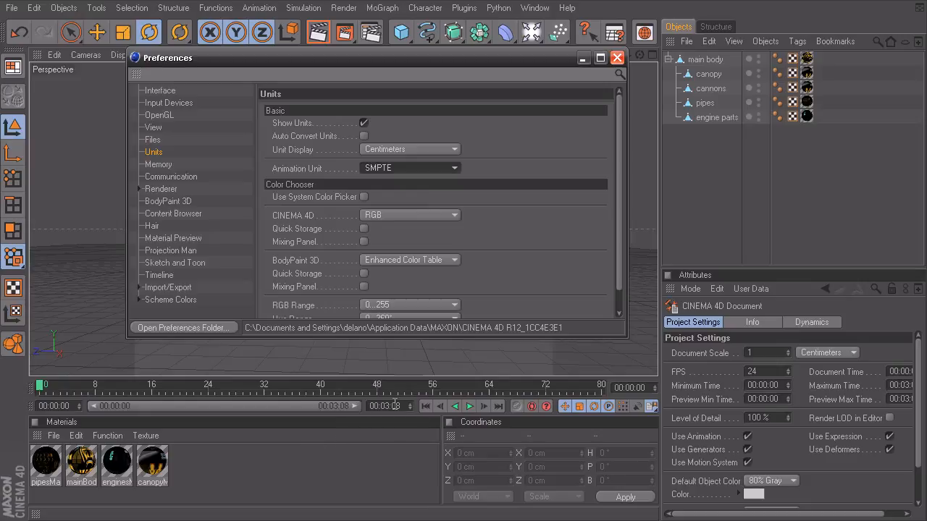
left_click(411, 168)
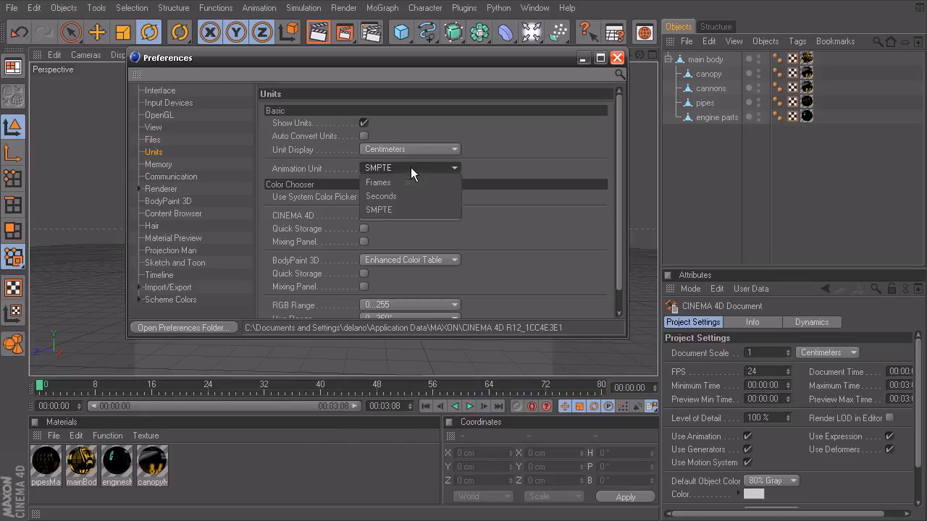
left_click(402, 184)
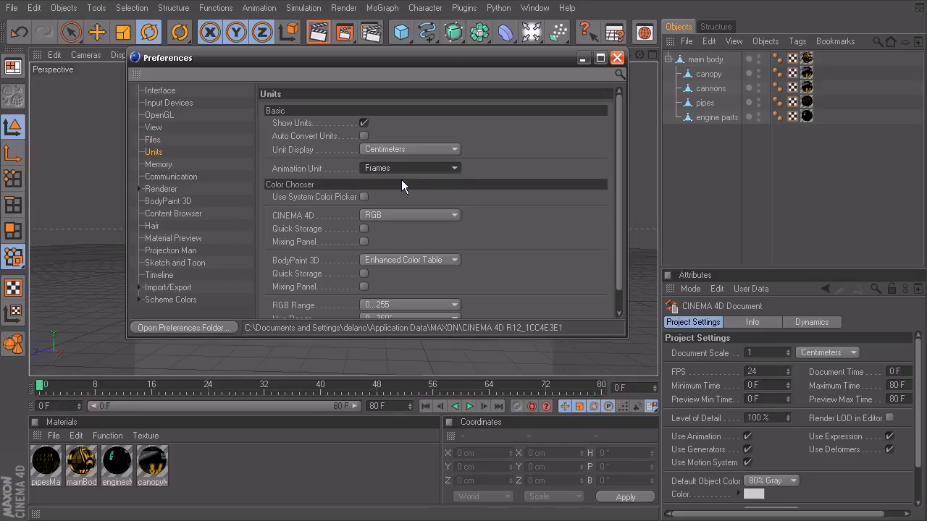
left_click(159, 275)
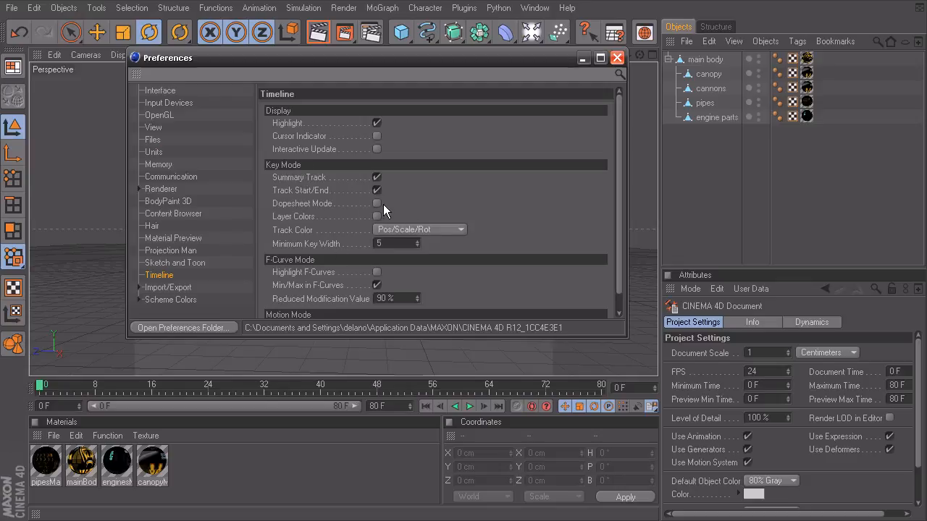
Step: Move Preferences down, select the spaceship's main body, and show its animation tracks
left_click_drag(362, 63, 358, 264)
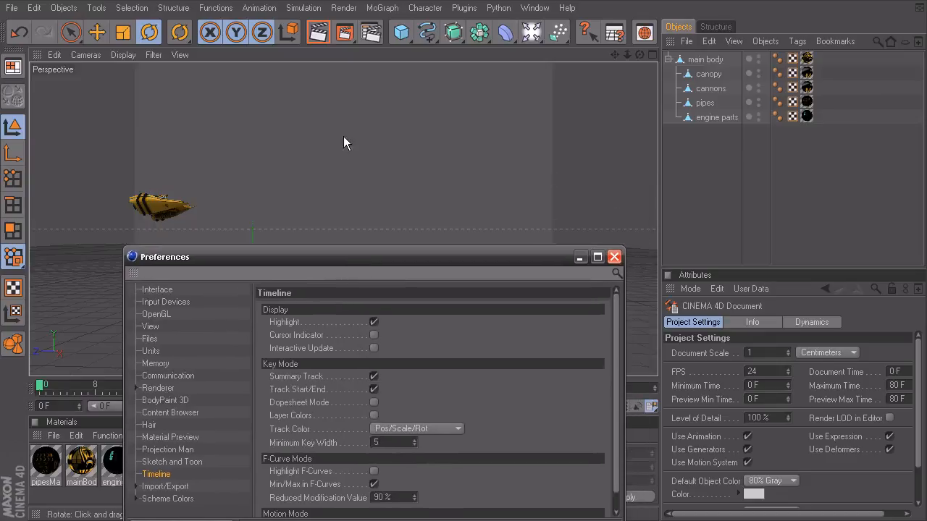
left_click(131, 200)
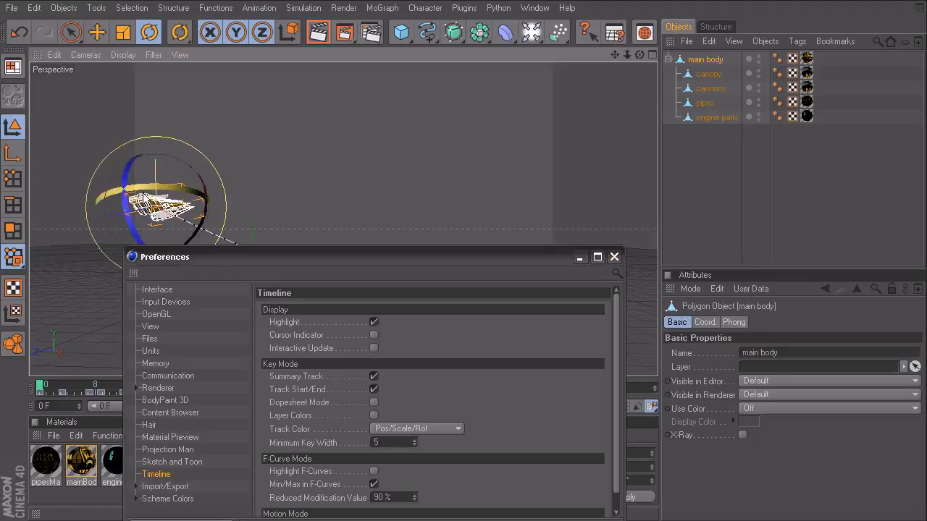
right_click(345, 120)
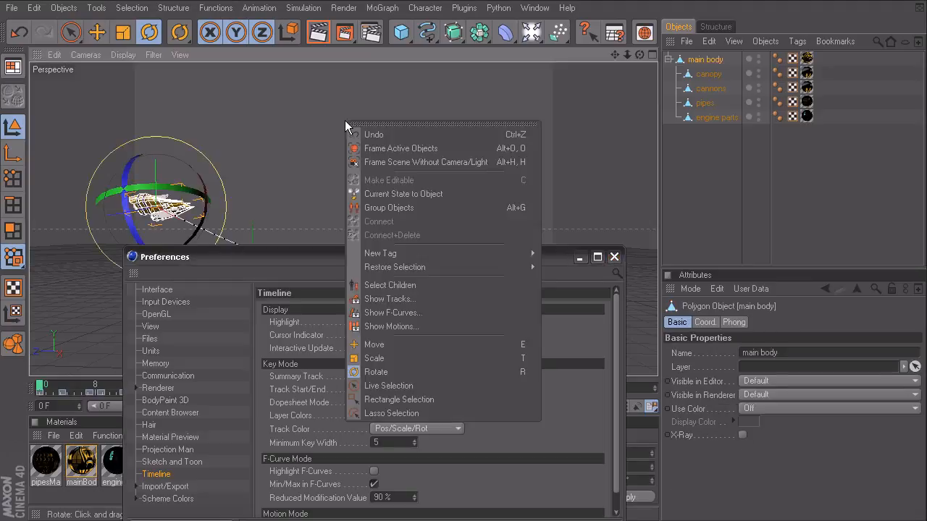
left_click(412, 299)
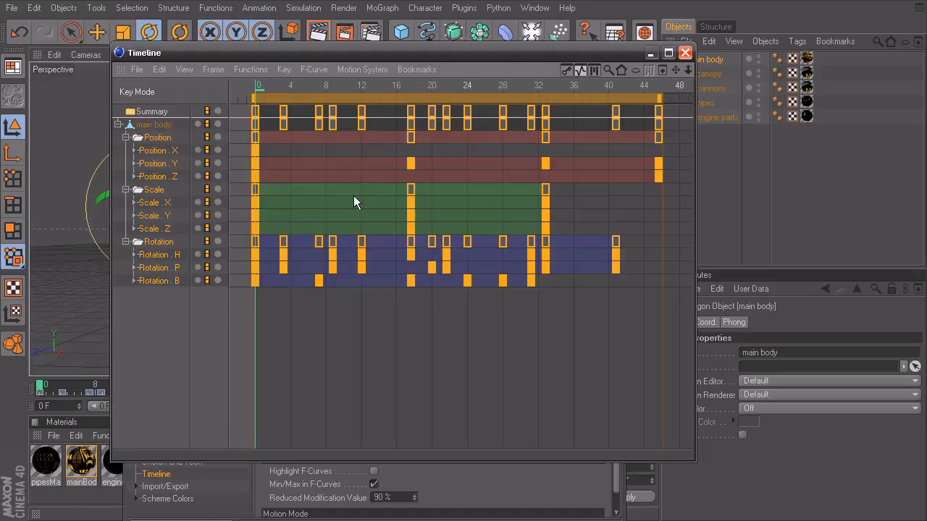
Step: Zoom the Timeline in on the main body's middle keys, set frame 12, and rearrange the windows
right_click_drag(314, 157, 368, 319, "alt")
middle_click_drag(357, 168, 549, 167, "alt")
right_click_drag(340, 163, 373, 163, "alt")
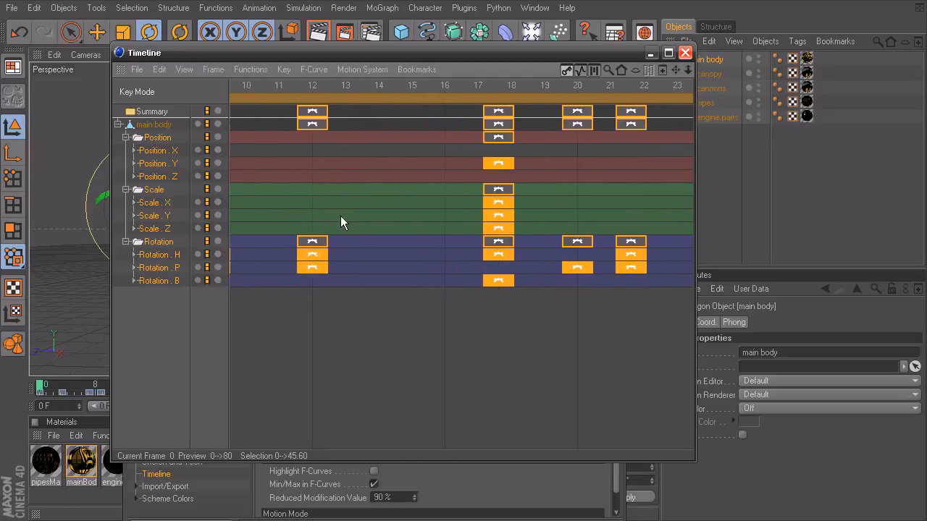
right_click_drag(404, 164, 428, 164, "alt")
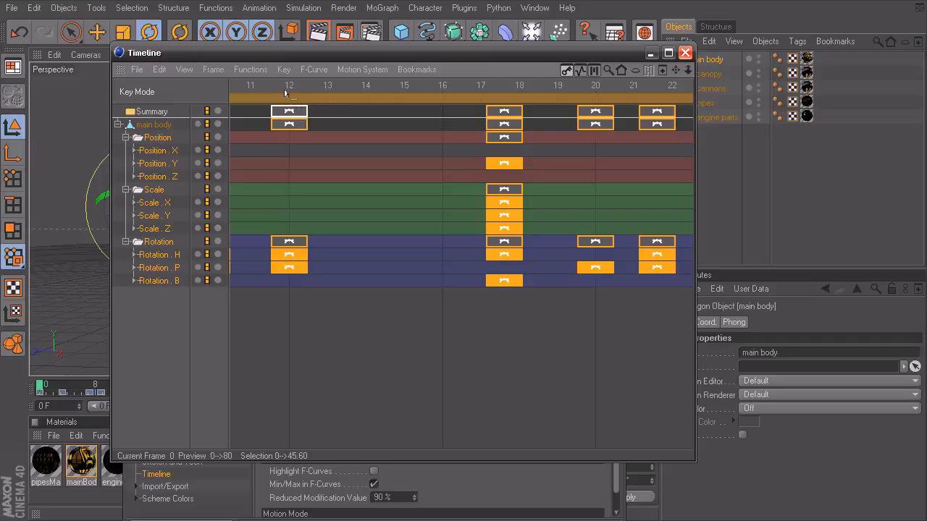
left_click(289, 86)
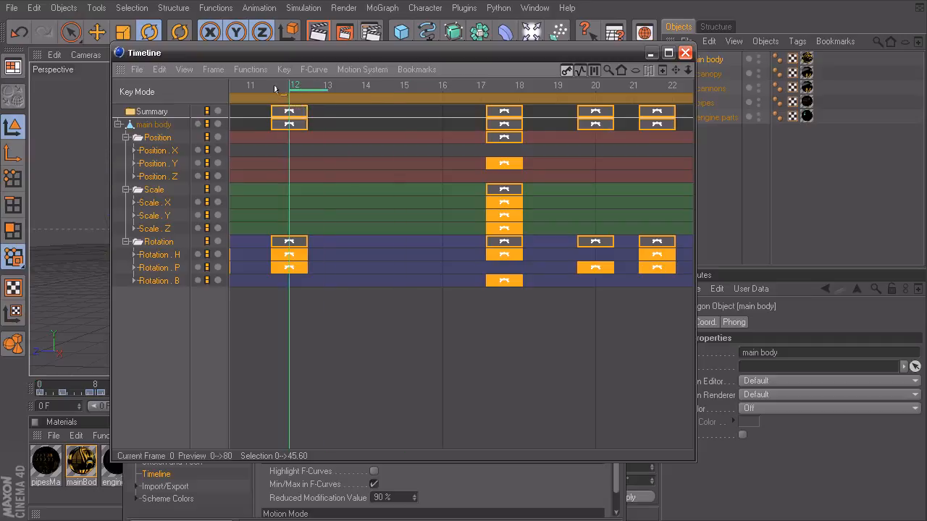
left_click_drag(366, 53, 559, 19)
left_click_drag(190, 252, 163, 135)
Step: Toggle Dopesheet Mode on and back off, then bring the Timeline in front of Preferences
left_click(299, 280)
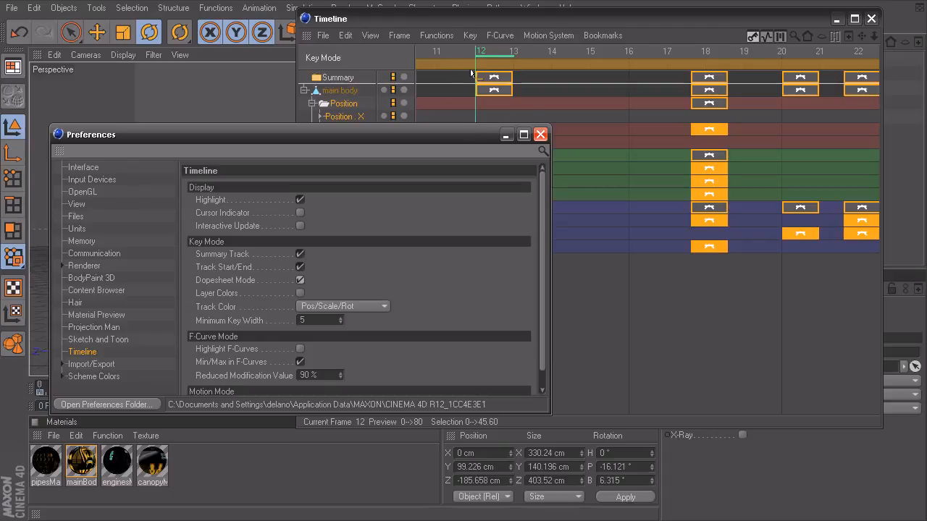
left_click(299, 280)
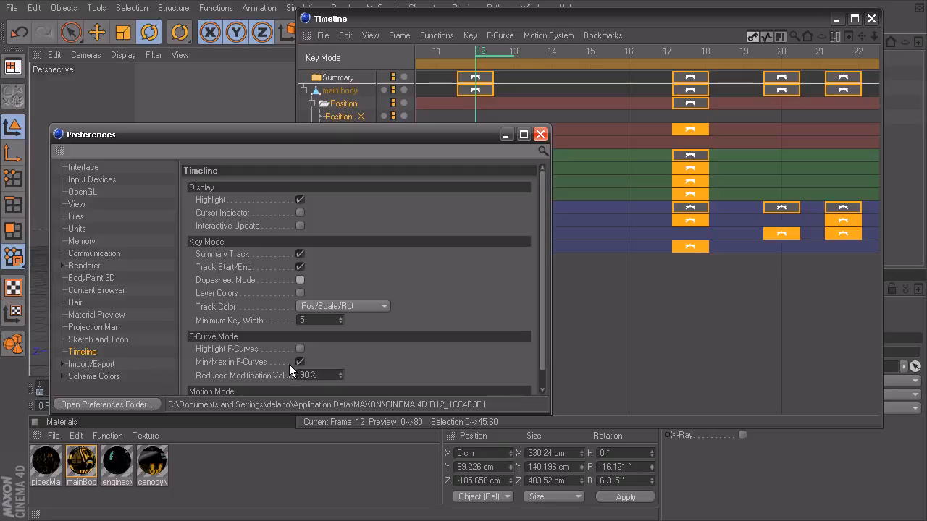
left_click_drag(594, 17, 446, 45)
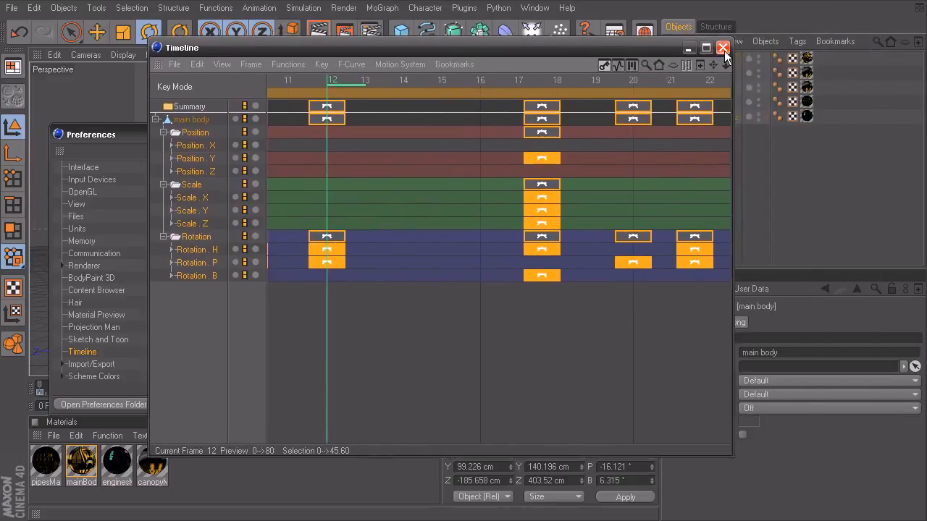
Step: Compare key view with F-Curve Mode, leaving the Timeline showing the main body's F-curves
left_click(618, 66)
left_click(605, 64)
left_click(618, 65)
left_click(604, 65)
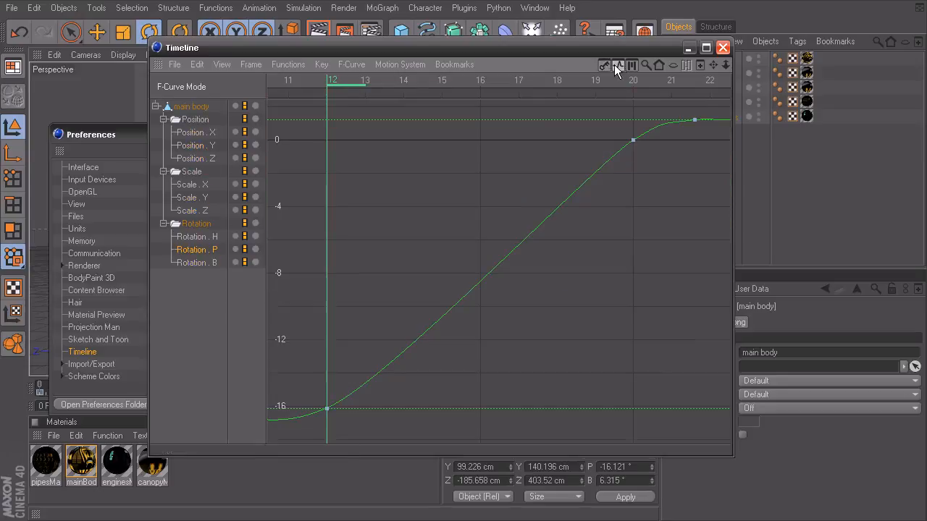
left_click(615, 63)
left_click(354, 64)
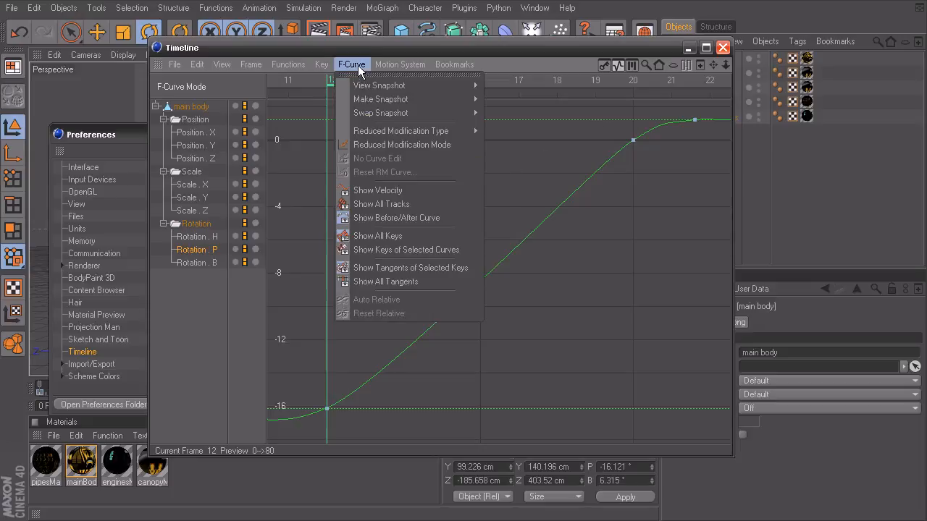
left_click(395, 206)
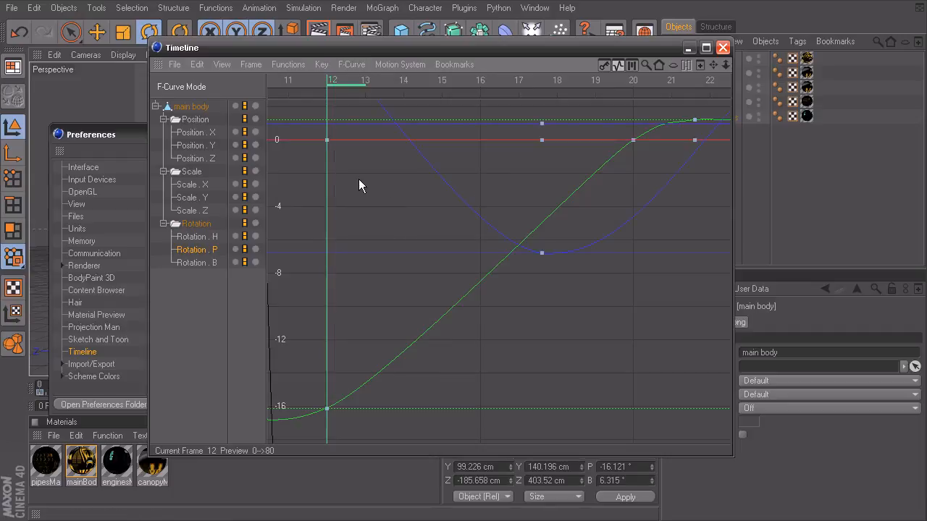
key("h")
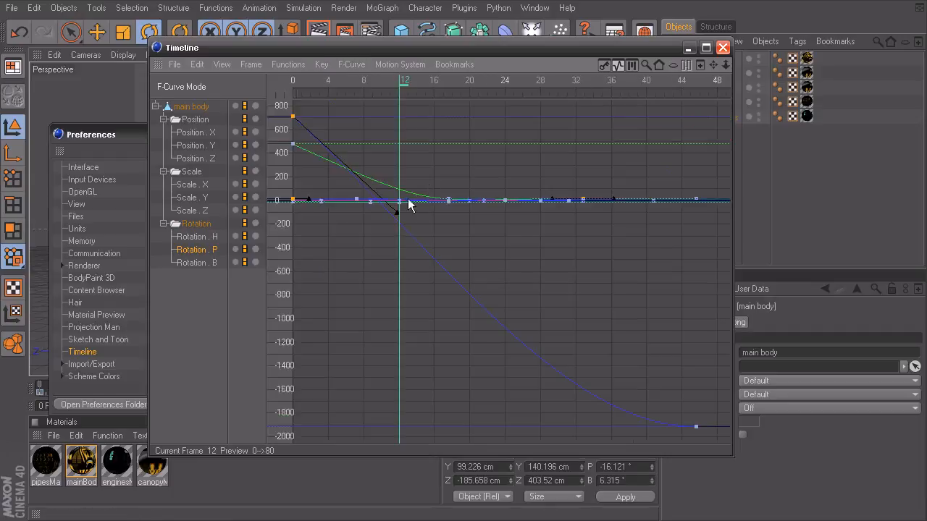
left_click(352, 65)
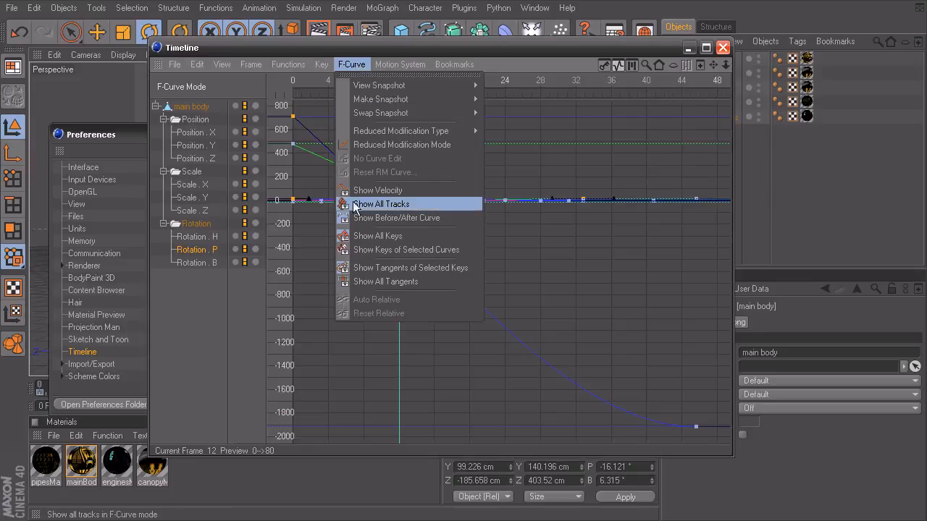
left_click(381, 204)
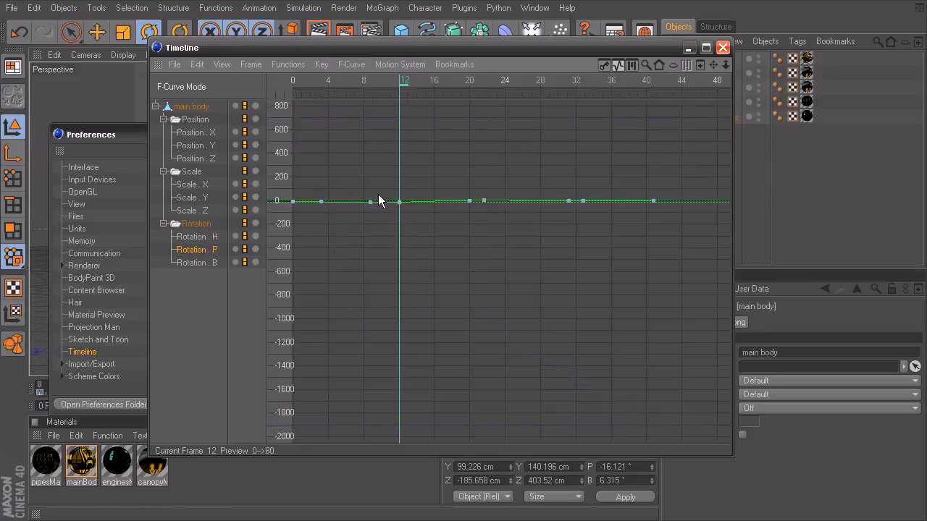
Step: Show the Position . Z F-curve, frame it, and compare its frame-0 and last keys
left_click(199, 160)
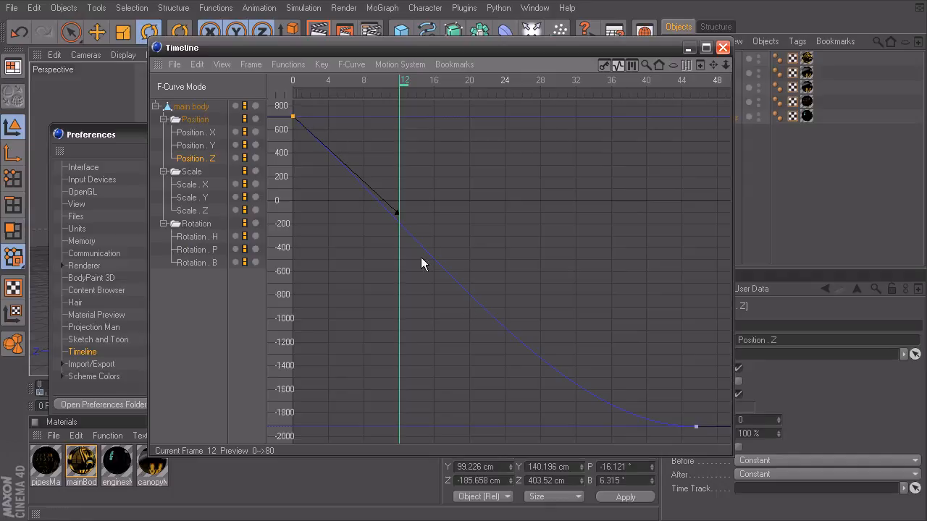
middle_click_drag(381, 289, 380, 231)
middle_click_drag(466, 301, 506, 326, "alt")
middle_click_drag(381, 238, 404, 260, "alt")
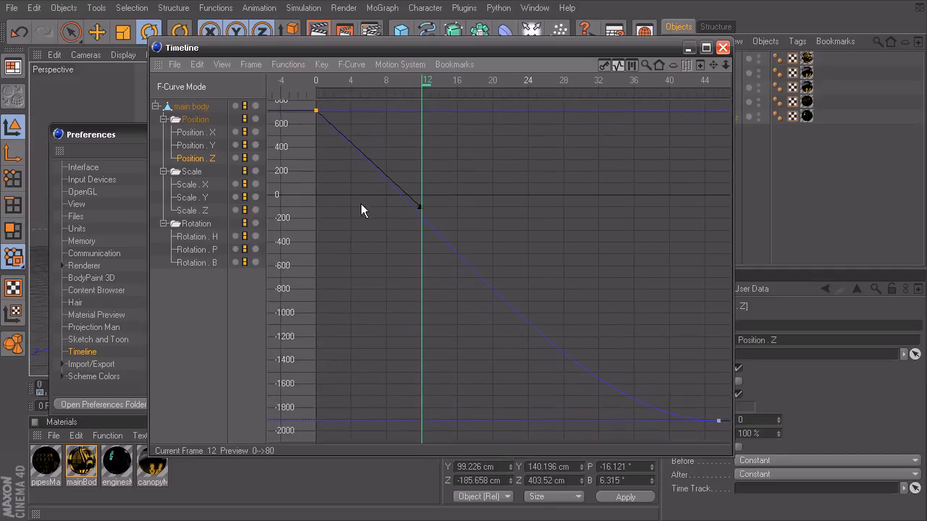
left_click(719, 422)
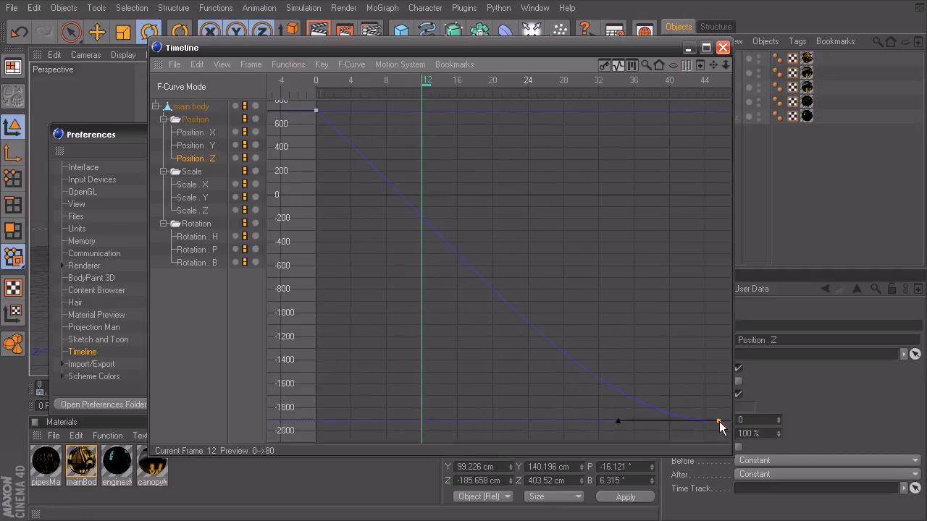
left_click(316, 110)
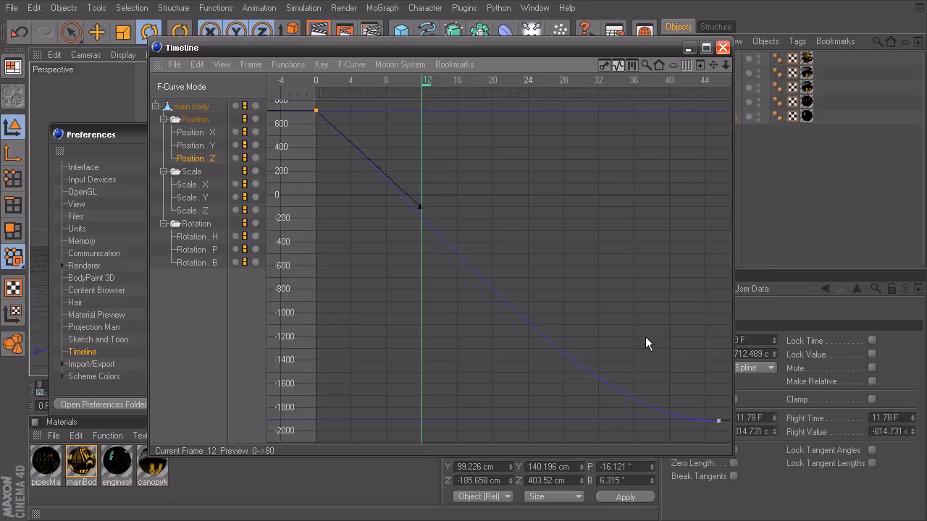
left_click(718, 421)
left_click(315, 110)
left_click(719, 422)
left_click(315, 110)
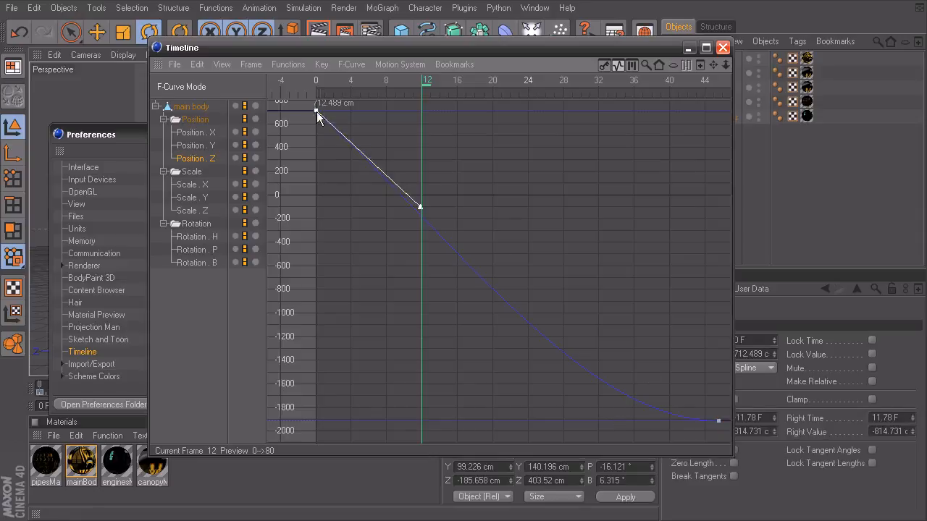